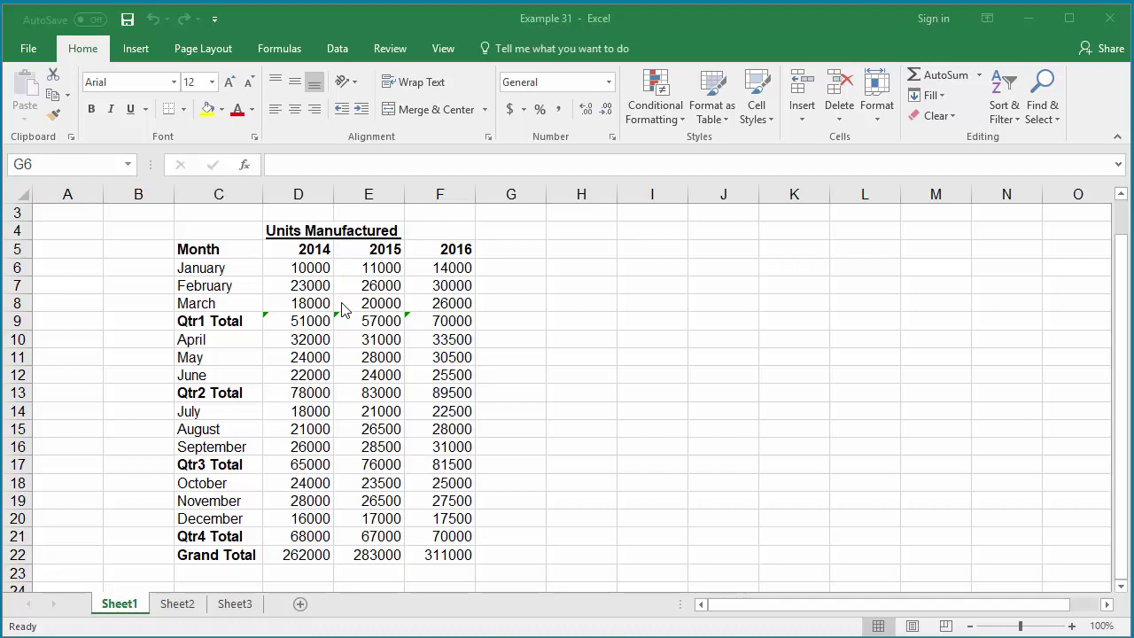
- Apply Auto Outline to the Units Manufactured table, grouping months under quarter totals and Grand Total
left_click(295, 378)
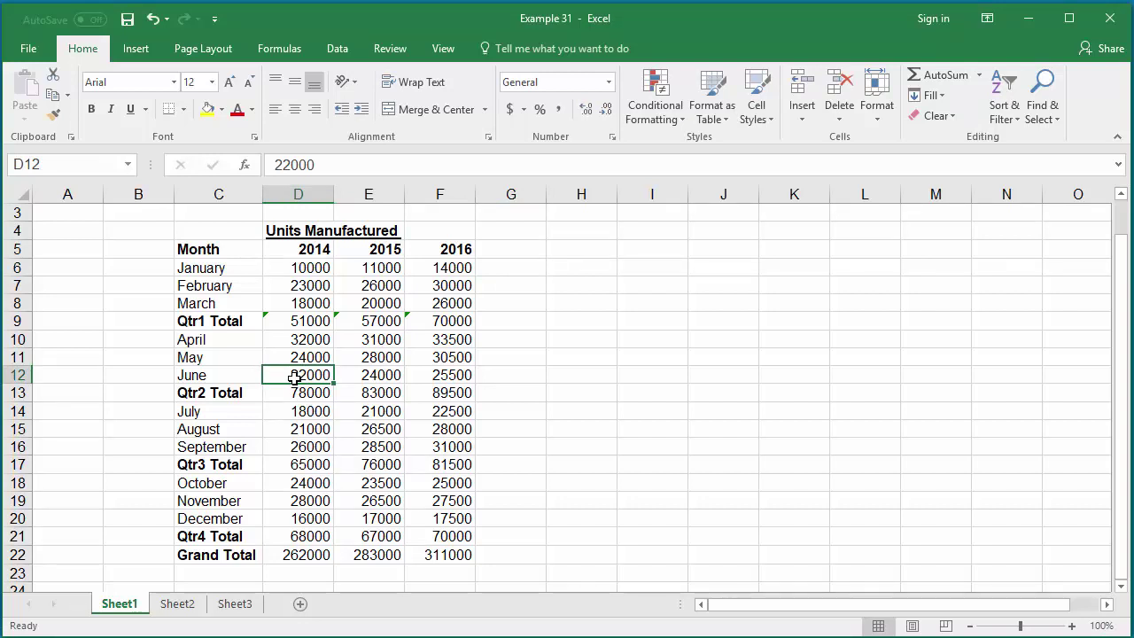
left_click(340, 48)
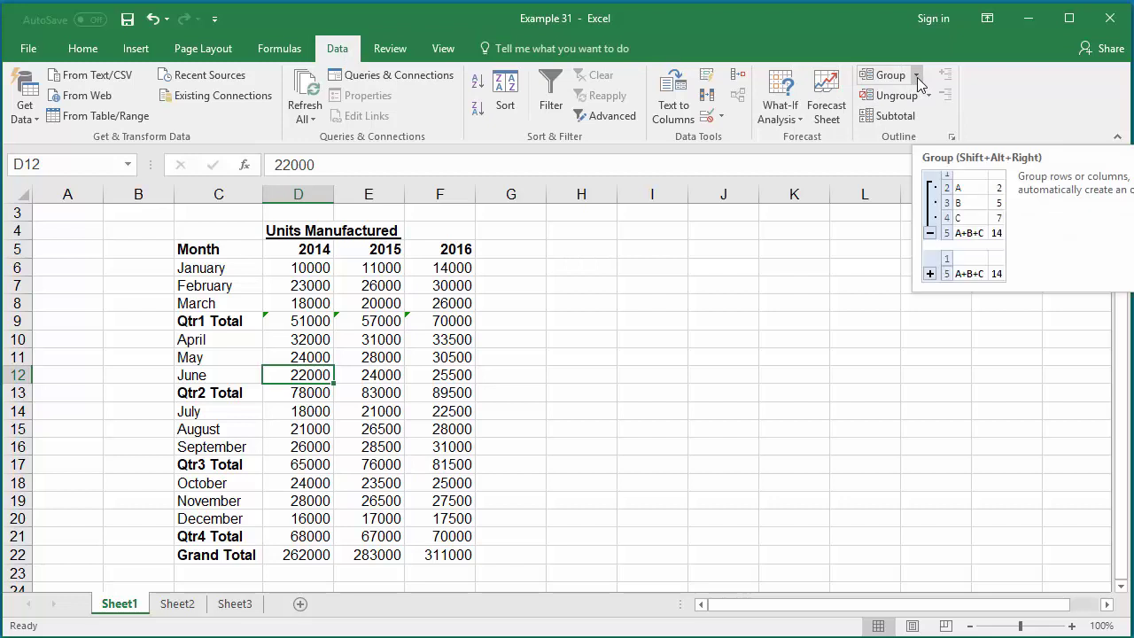
left_click(917, 77)
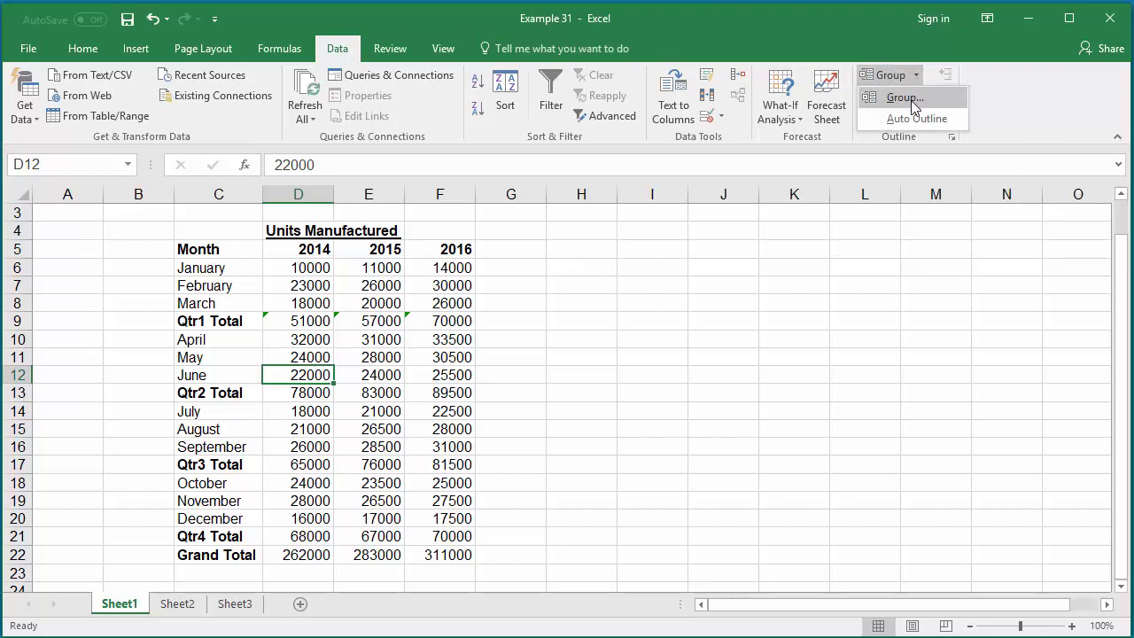
left_click(916, 118)
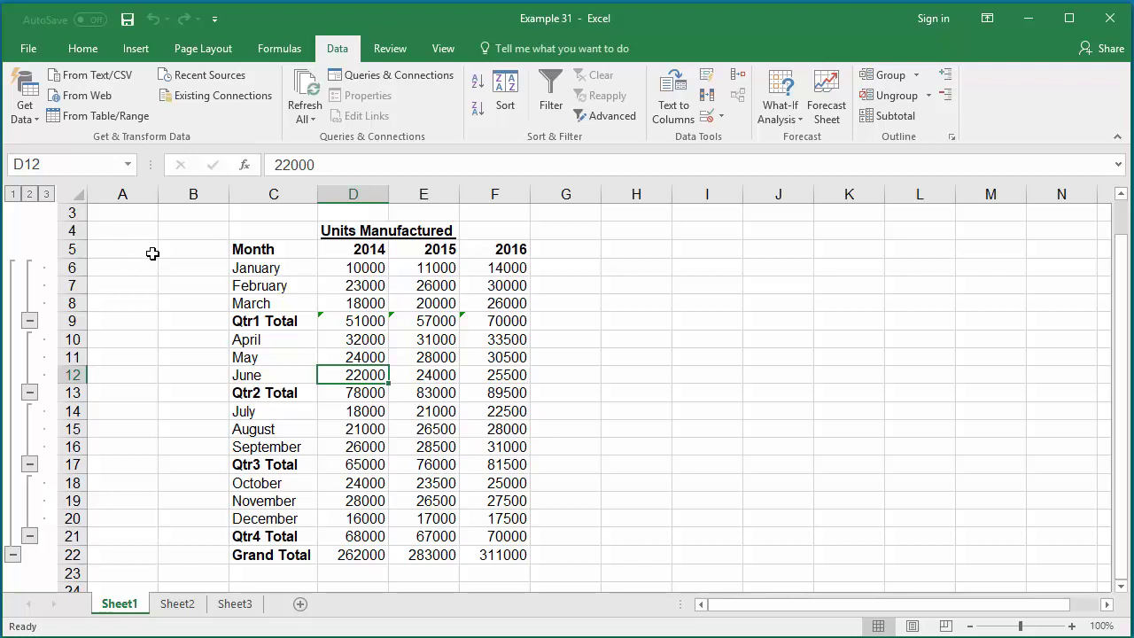
left_click(30, 322)
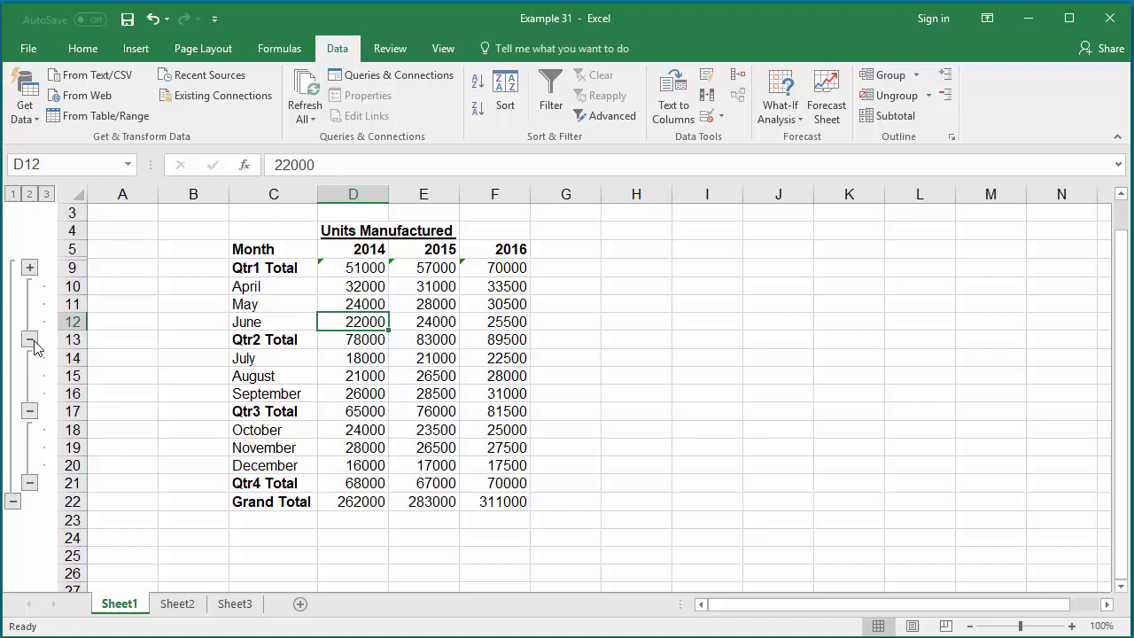
left_click(30, 339)
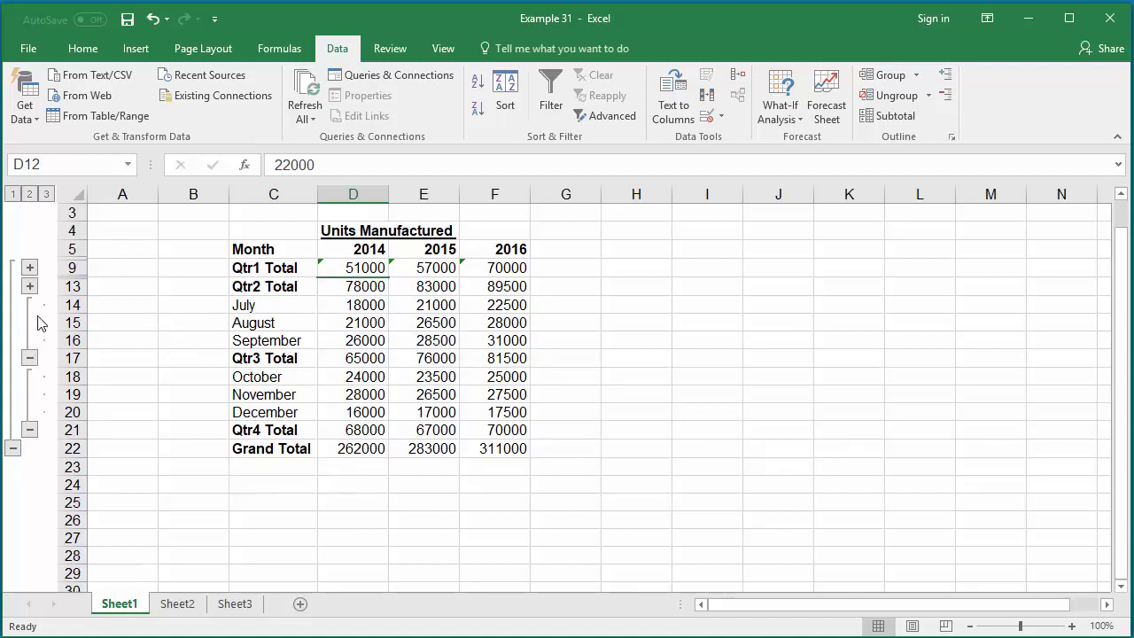
left_click(30, 268)
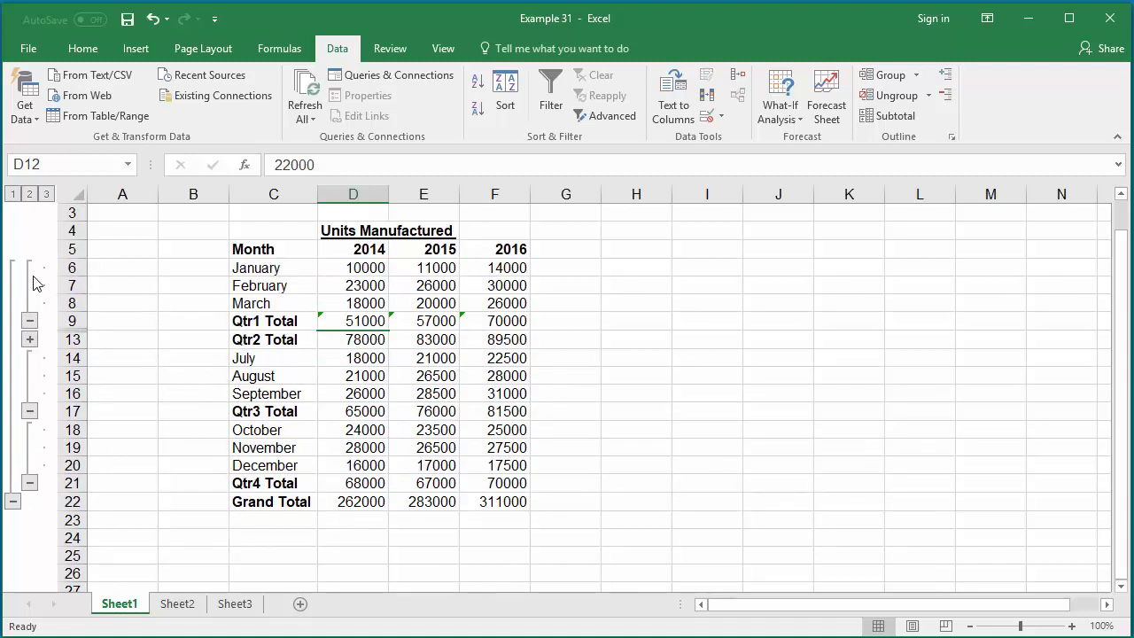
left_click(30, 339)
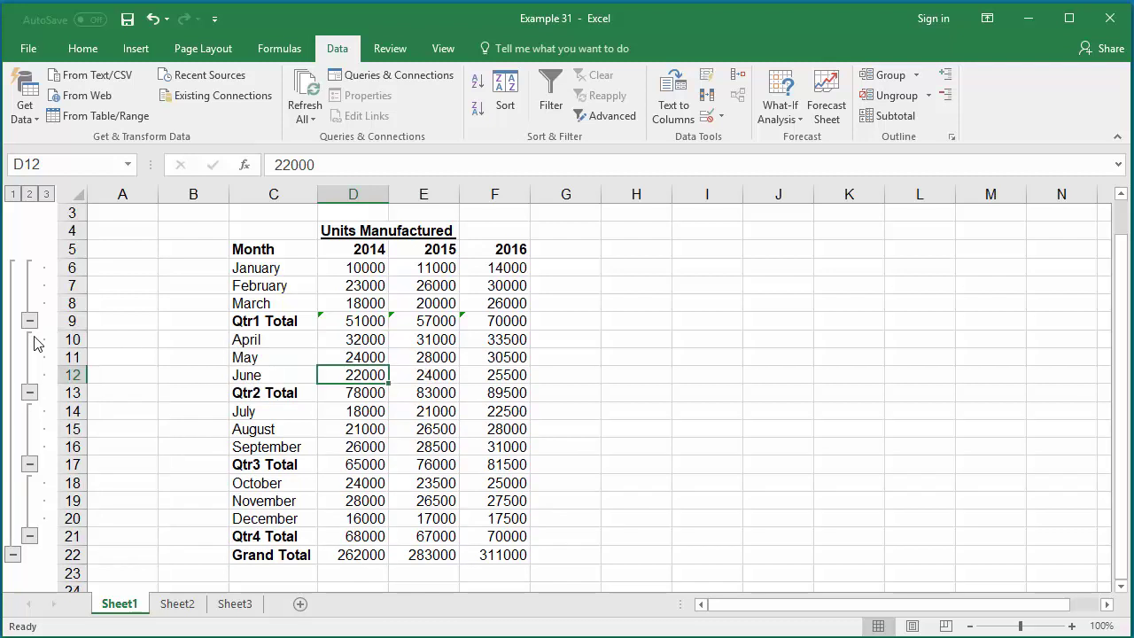
left_click(14, 556)
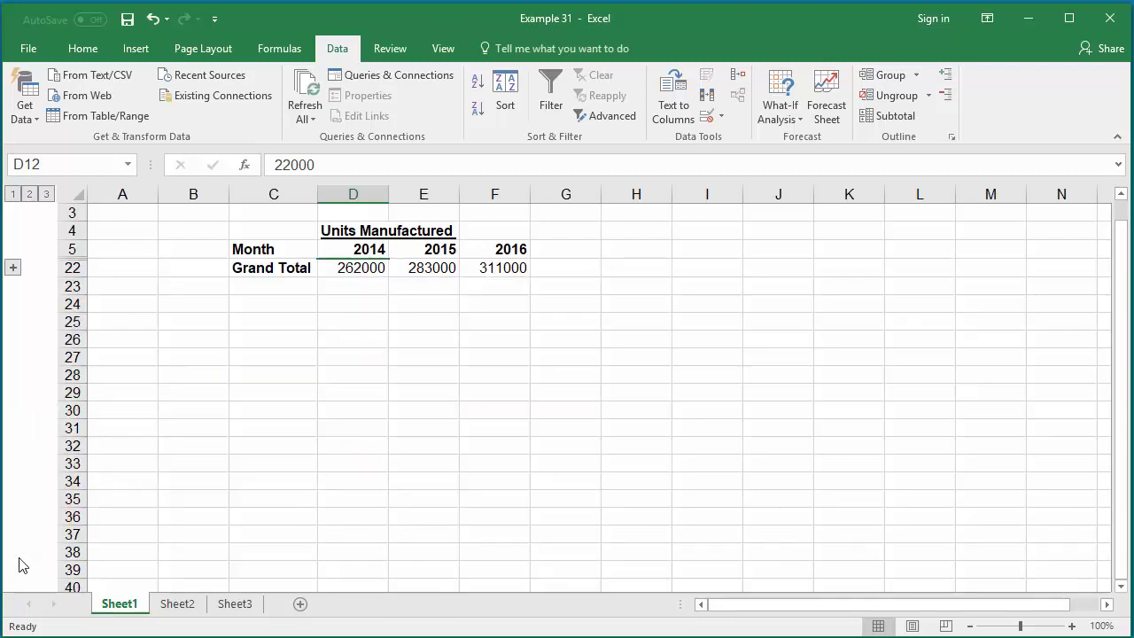
left_click(14, 268)
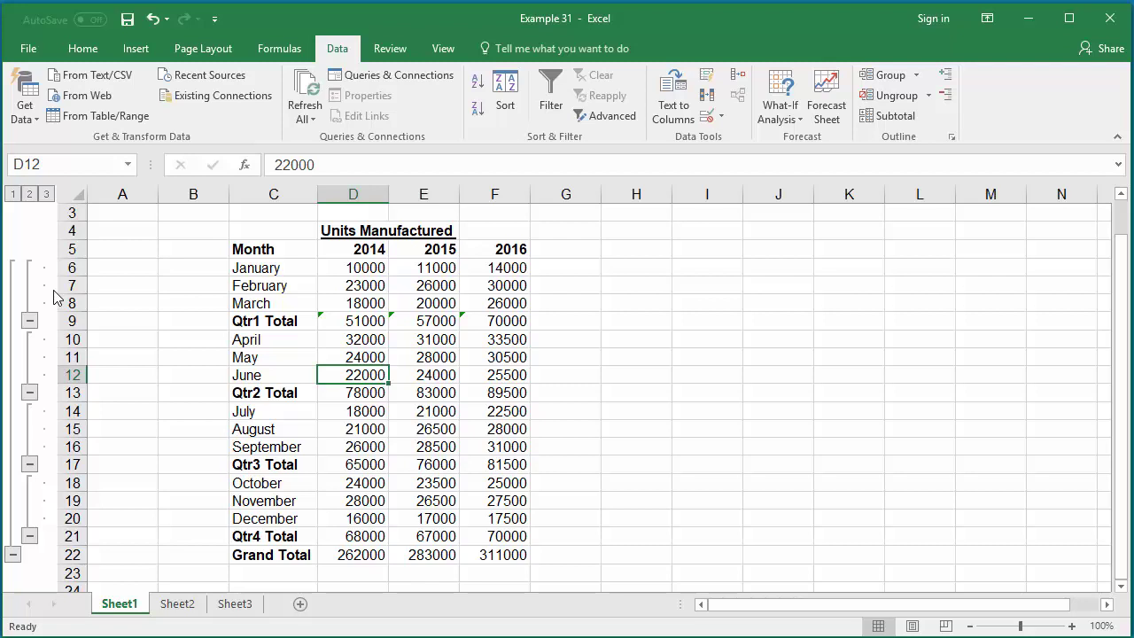
left_click(29, 194)
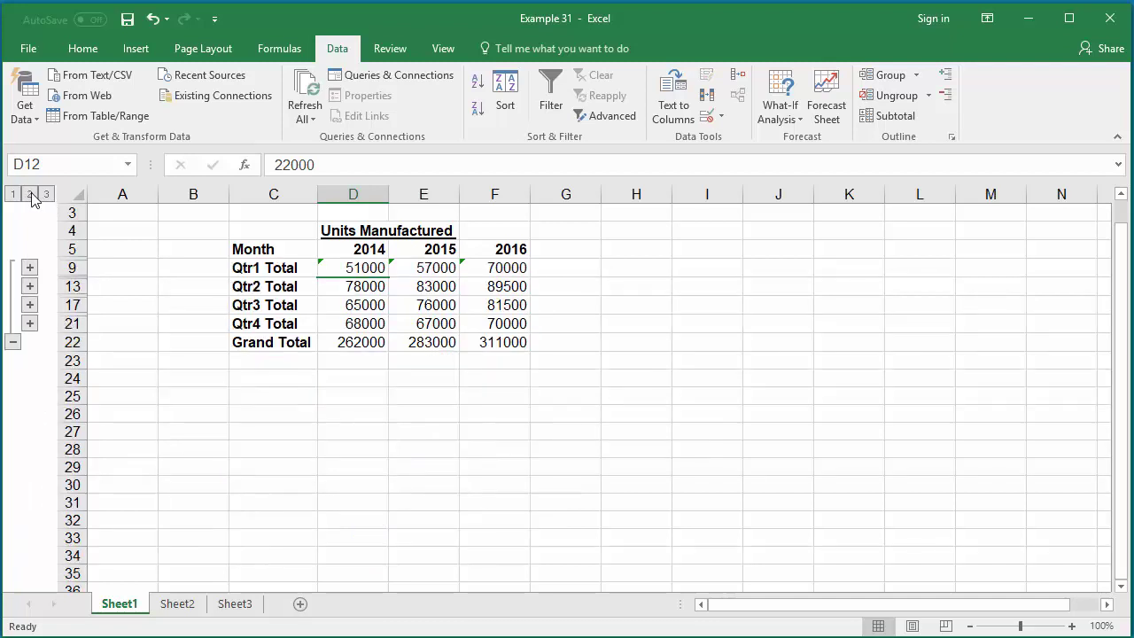
left_click(13, 195)
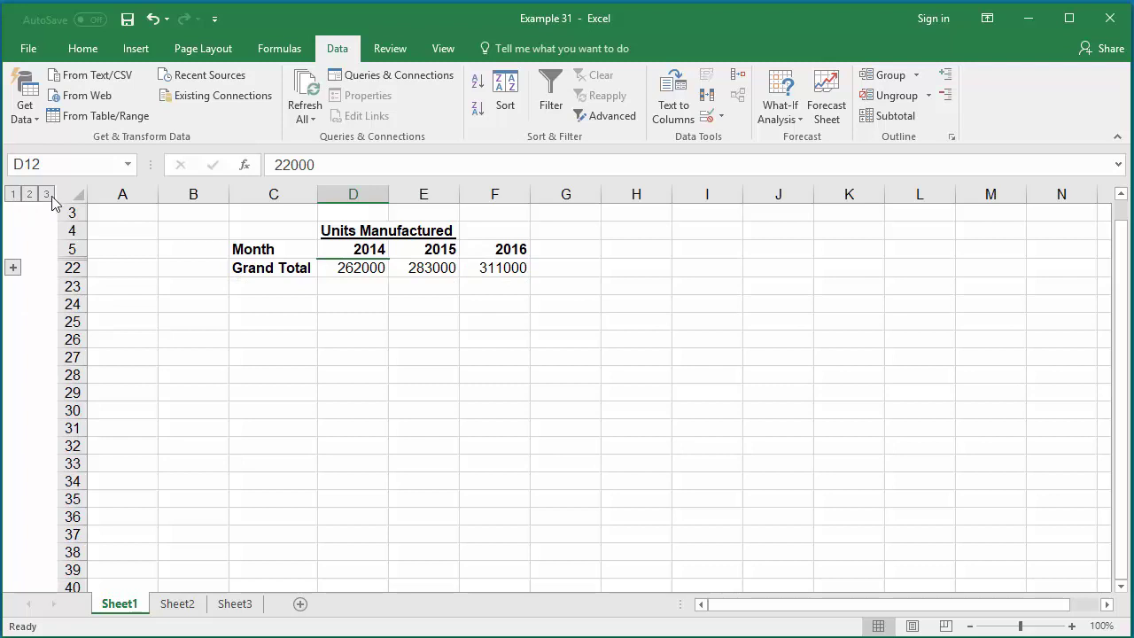
left_click(46, 194)
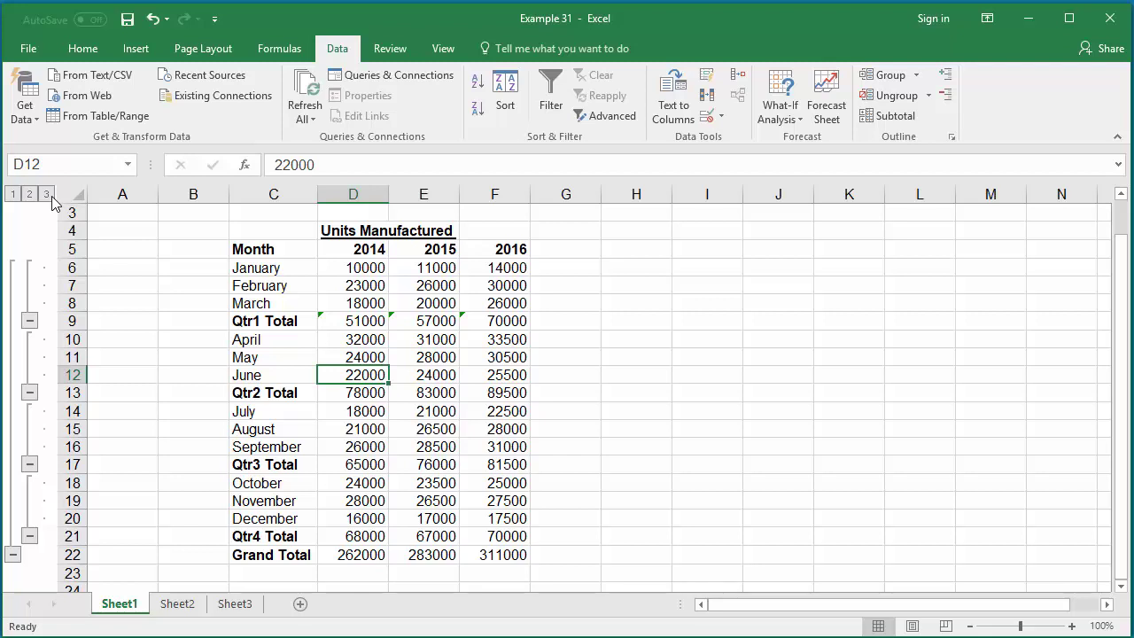
key("ctrl+8")
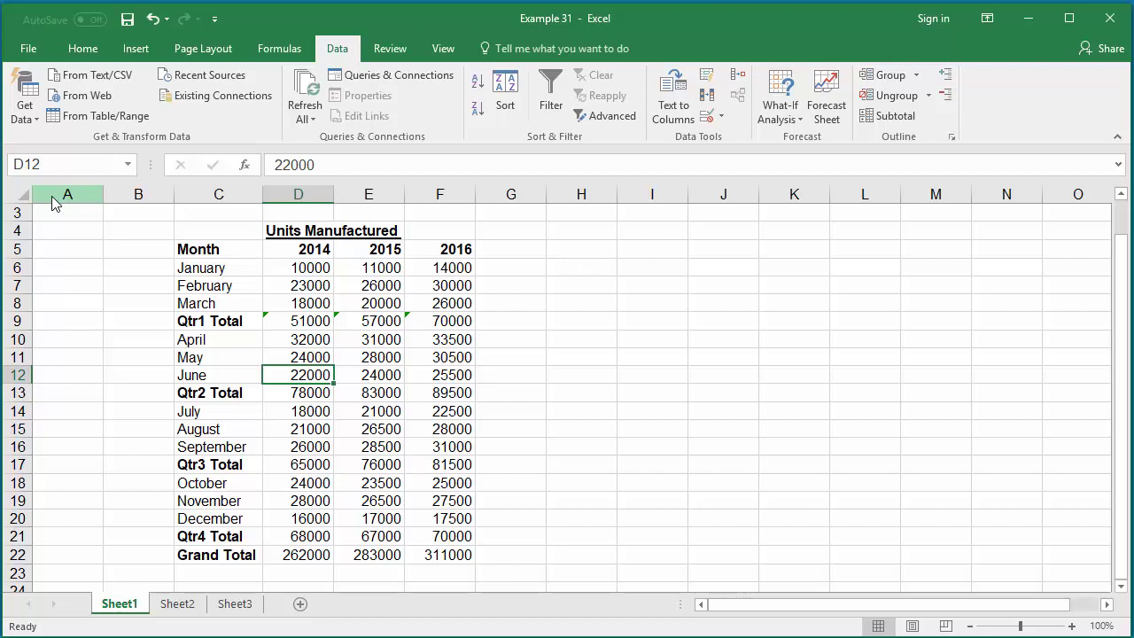
key("ctrl+8")
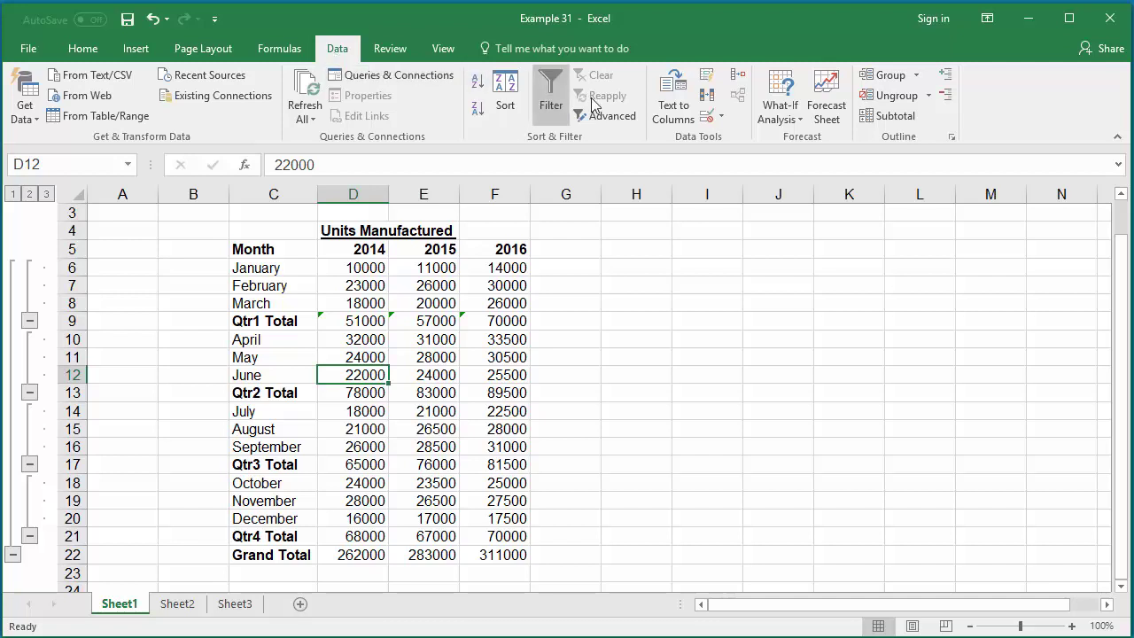
- Remove all grouping levels from the Units Manufactured table with Clear Outline
left_click(929, 97)
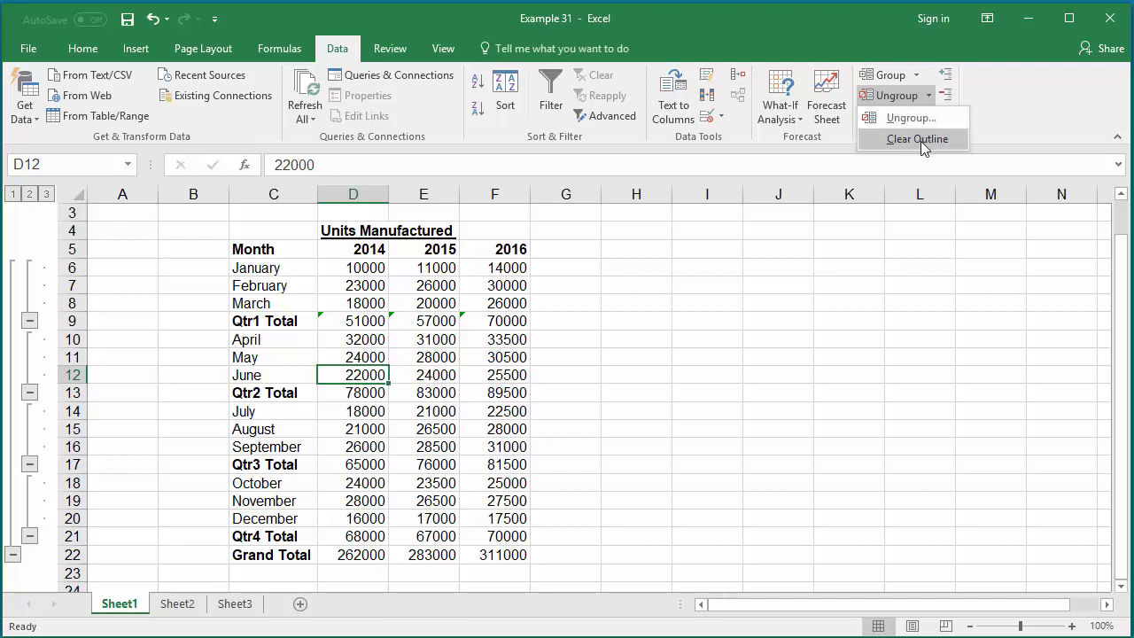
left_click(918, 140)
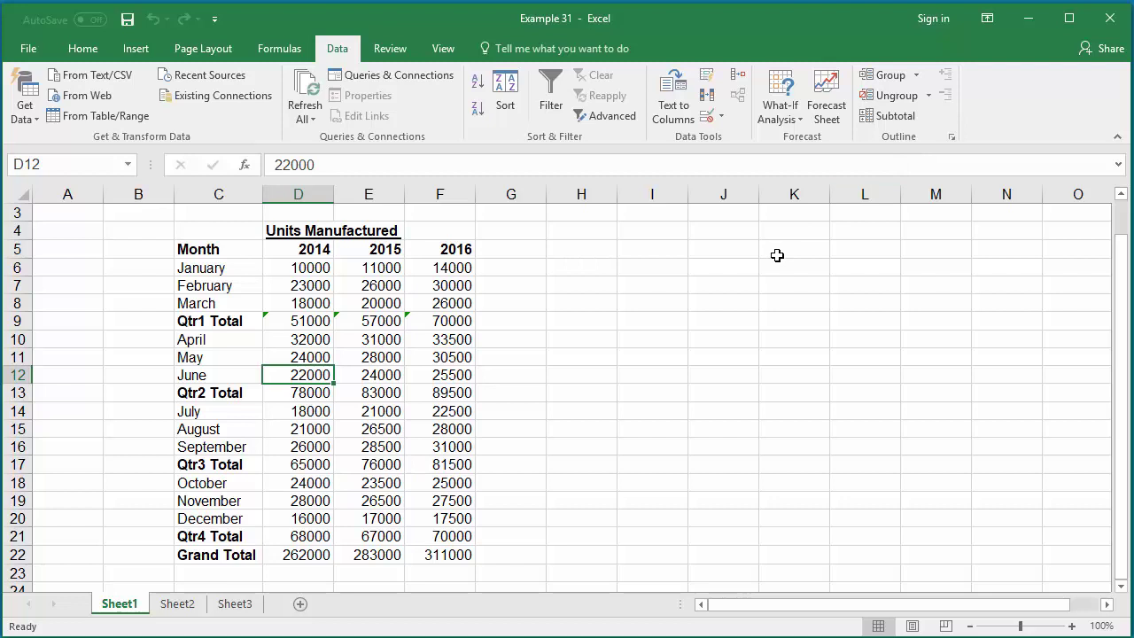